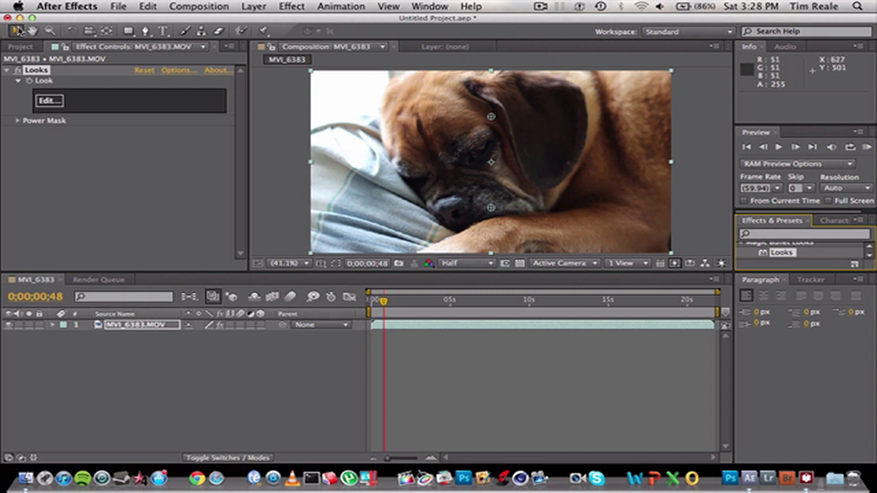
- Switch the left panel to the Project panel listing the MVI_6383 composition and footage
left_click(22, 46)
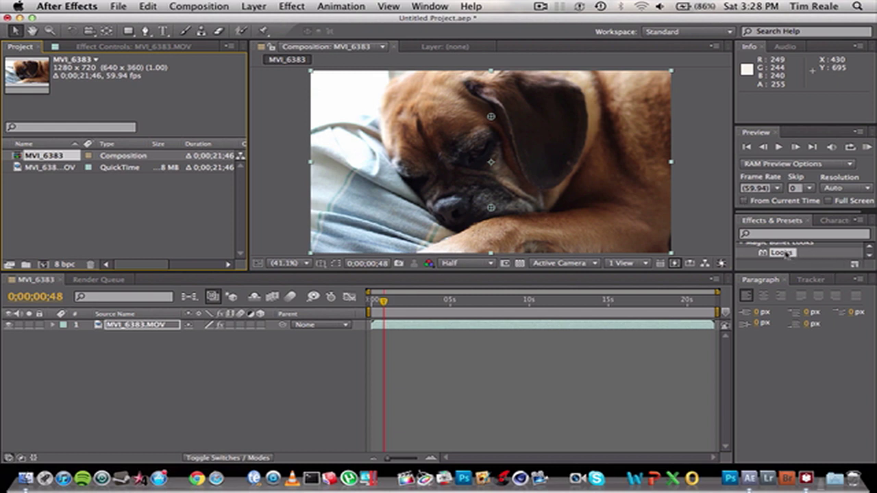
- Apply a second Looks effect to the MVI_6383 layer and open Looks 2 in LooksBuilder
left_click_drag(784, 254, 483, 327)
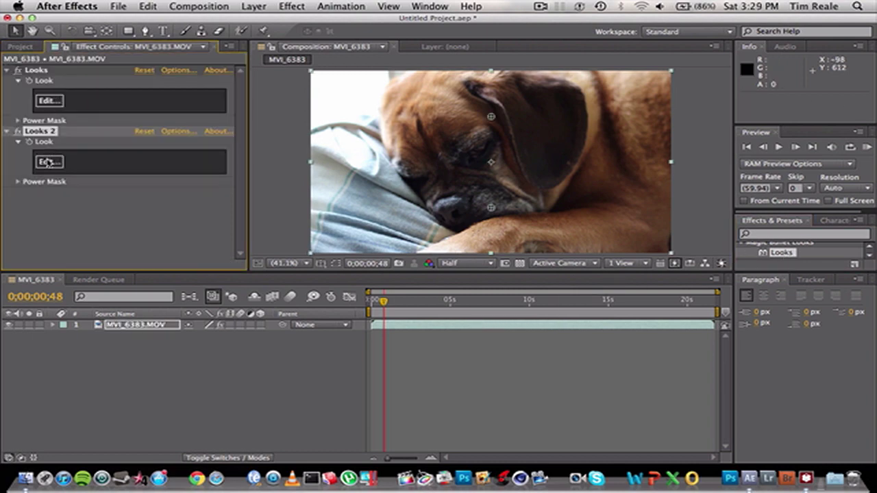
left_click(48, 162)
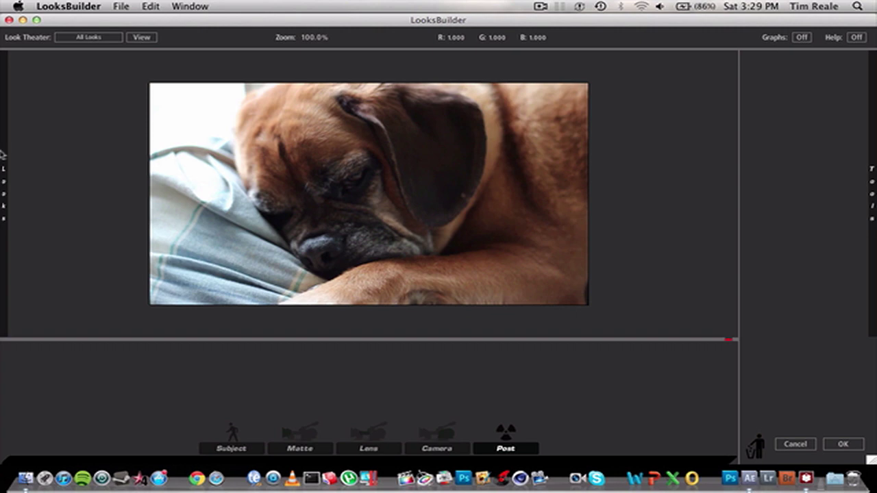
- Try the Basic White Diffusion and No 85 looks on the dog clip
mouse_move(3, 154)
left_click(349, 185)
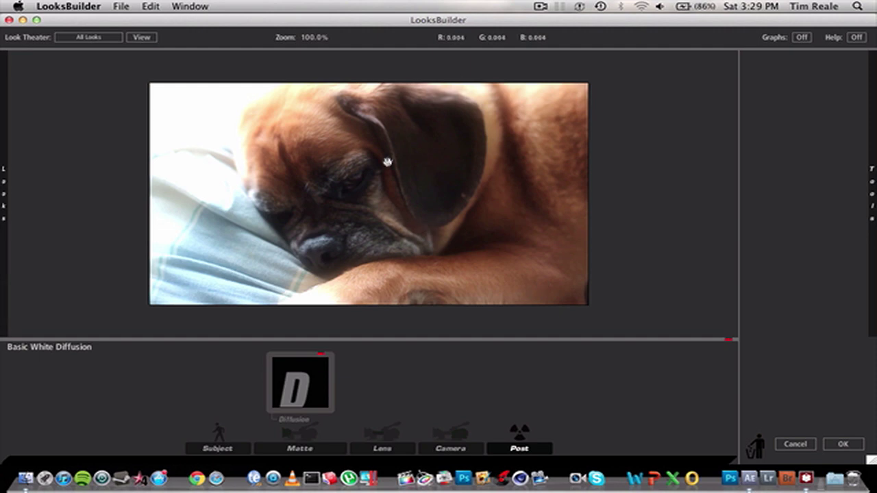
mouse_move(3, 211)
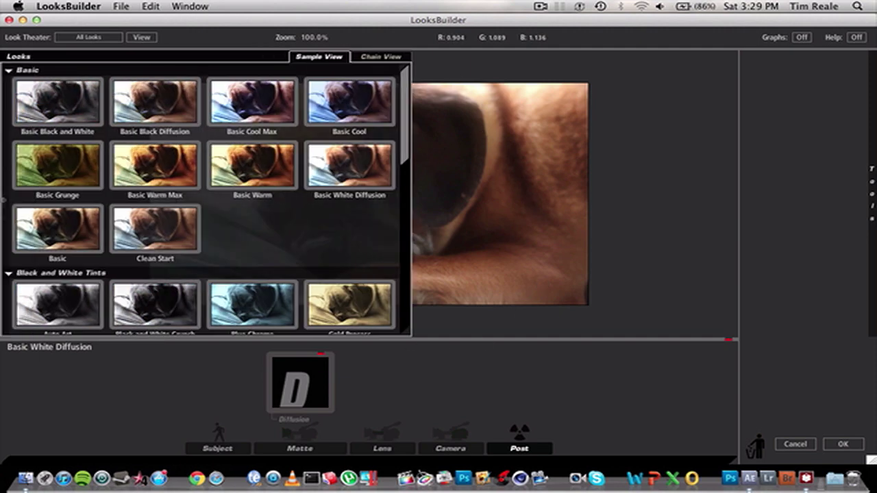
scroll(150, 211, "down", 10)
scroll(151, 210, "down", 5)
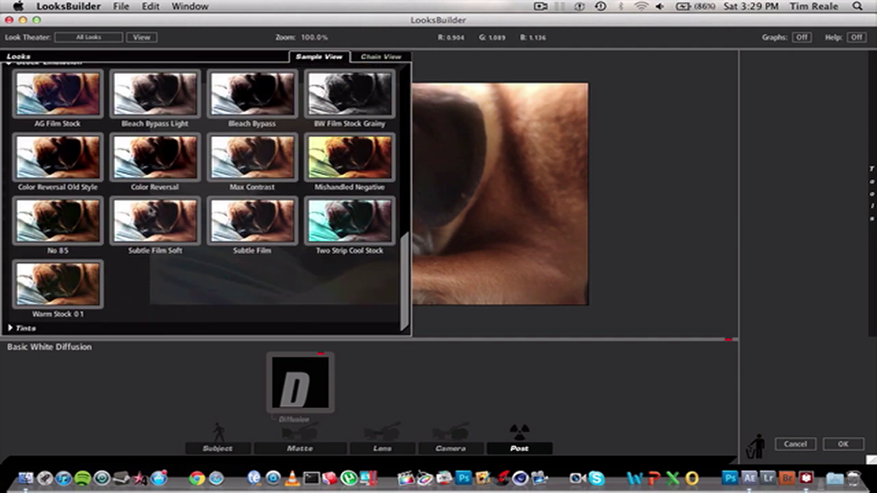
left_click(86, 230)
- Preview Subtle Film and Mishandled Negative, then settle back on Basic White Diffusion
mouse_move(4, 244)
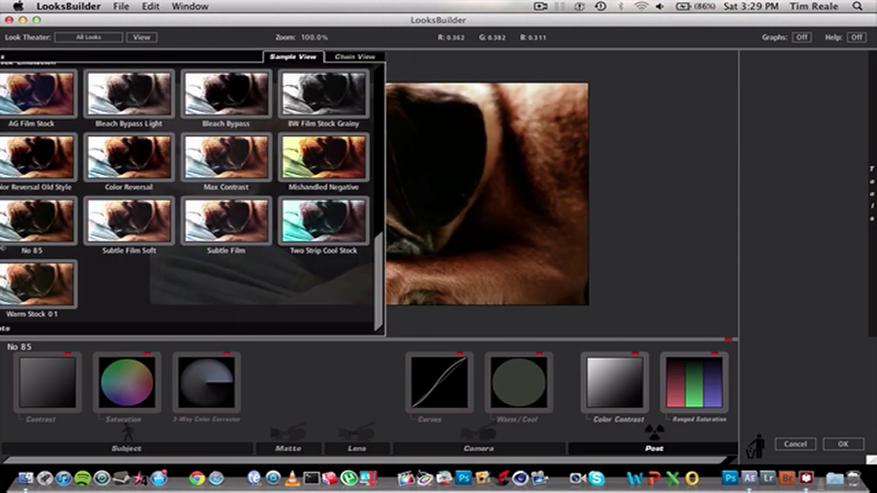
left_click(260, 223)
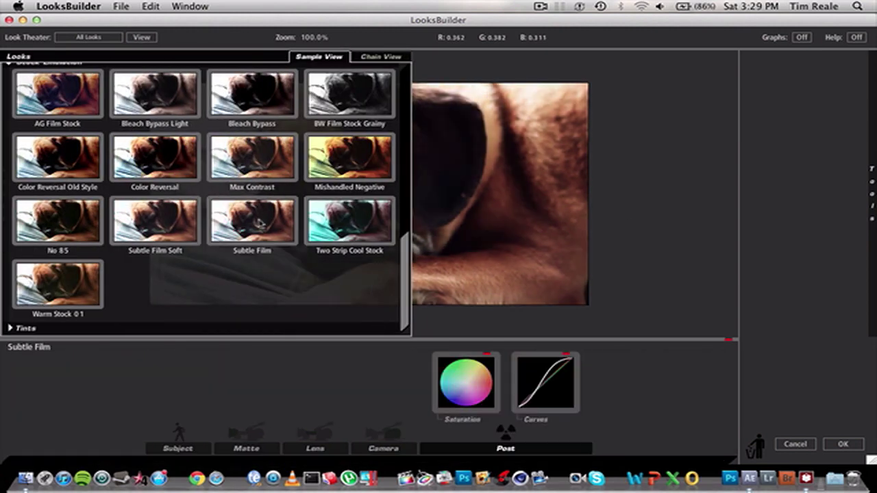
left_click(370, 164)
mouse_move(3, 217)
scroll(108, 228, "up", 10)
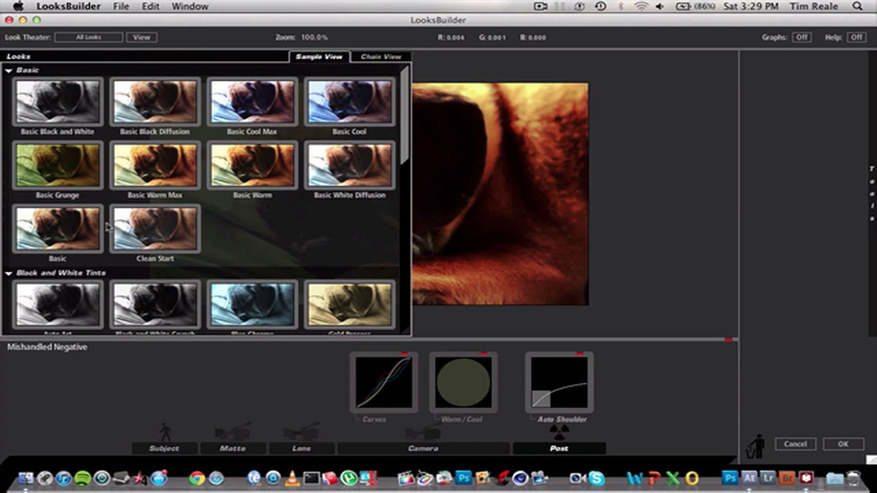
left_click(341, 171)
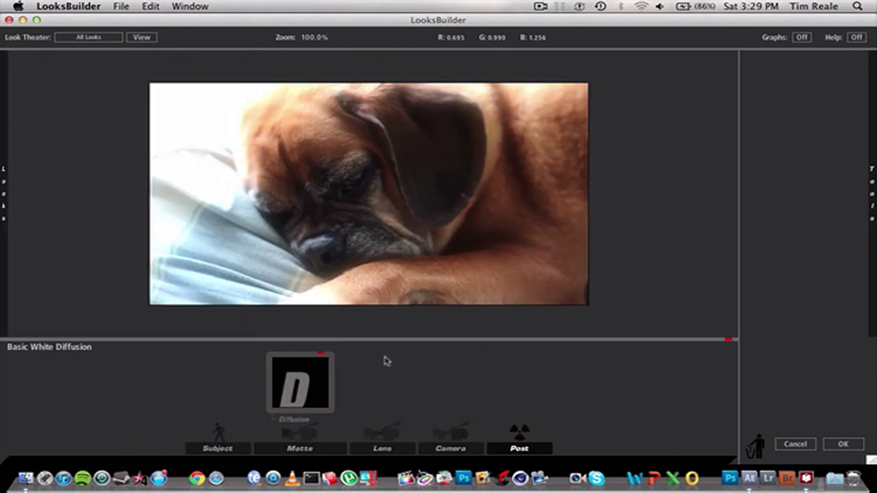
- Drag the Exposure tile from the Post tools into the chain after Diffusion
mouse_move(874, 228)
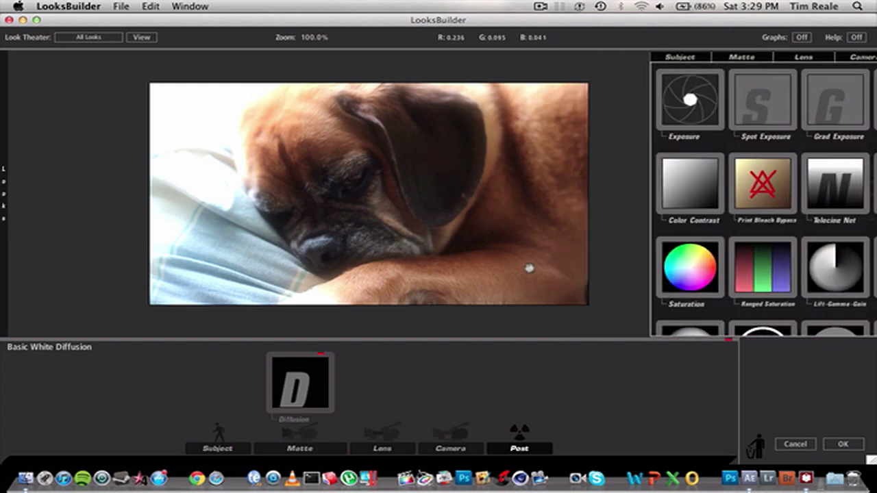
mouse_move(872, 268)
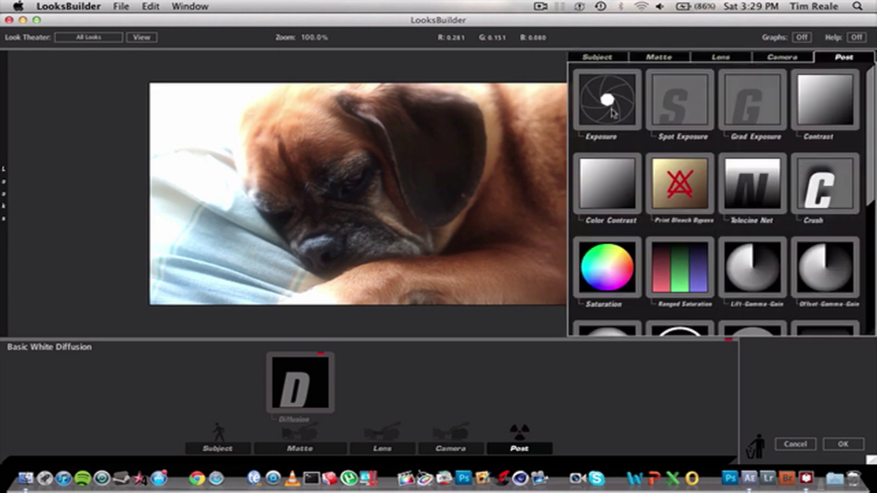
left_click(540, 6)
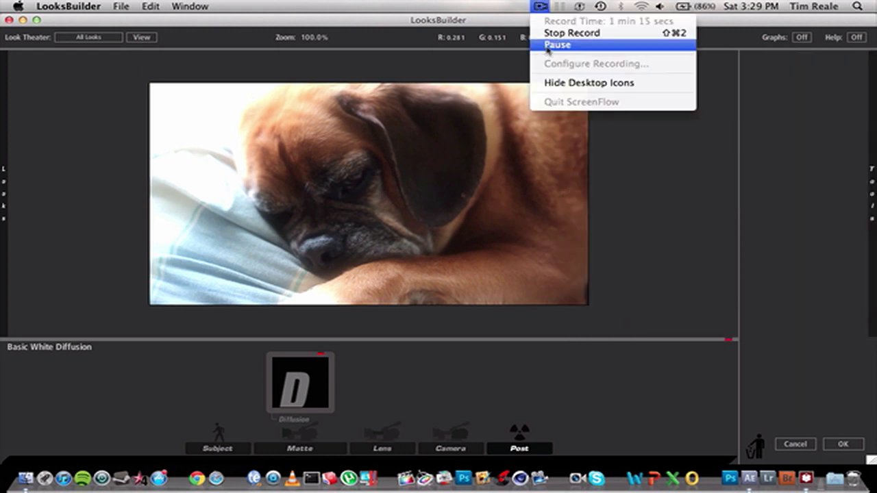
left_click(550, 43)
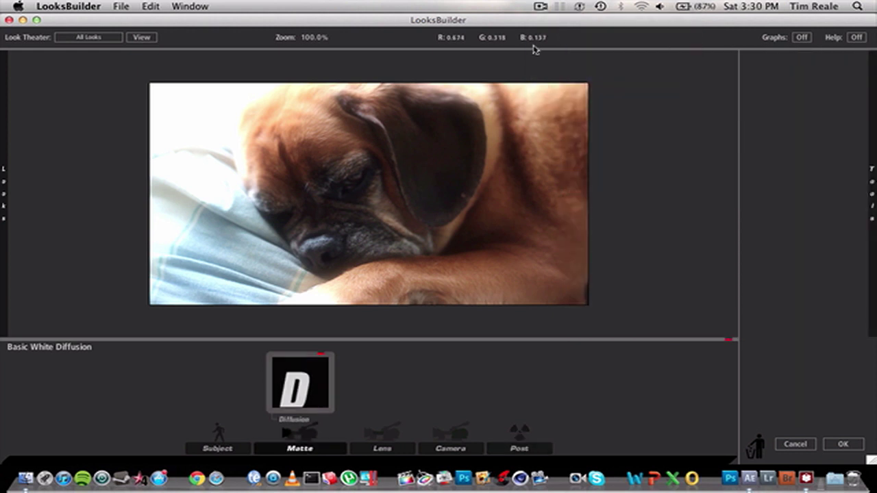
mouse_move(875, 87)
left_click(857, 59)
scroll(718, 207, "down", 2)
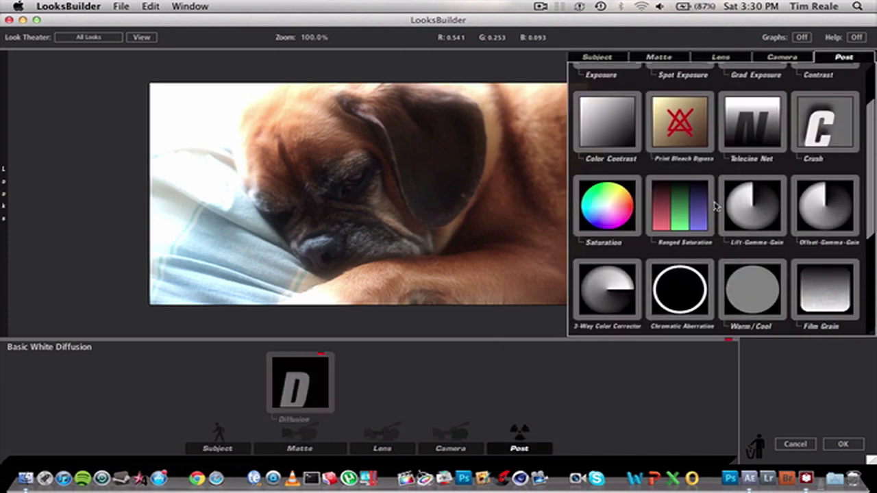
scroll(717, 207, "up", 2)
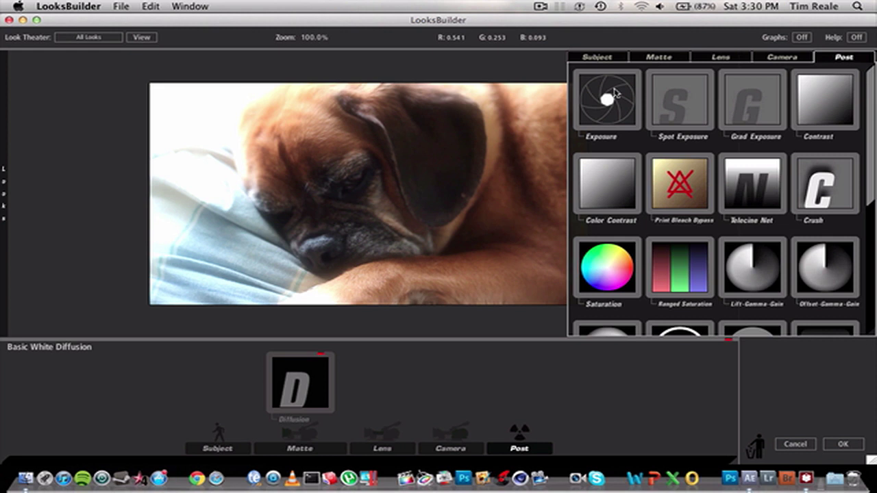
mouse_move(615, 93)
left_mouse_down()
mouse_move(437, 251)
mouse_move(652, 198)
mouse_move(598, 214)
mouse_move(240, 191)
left_mouse_up()
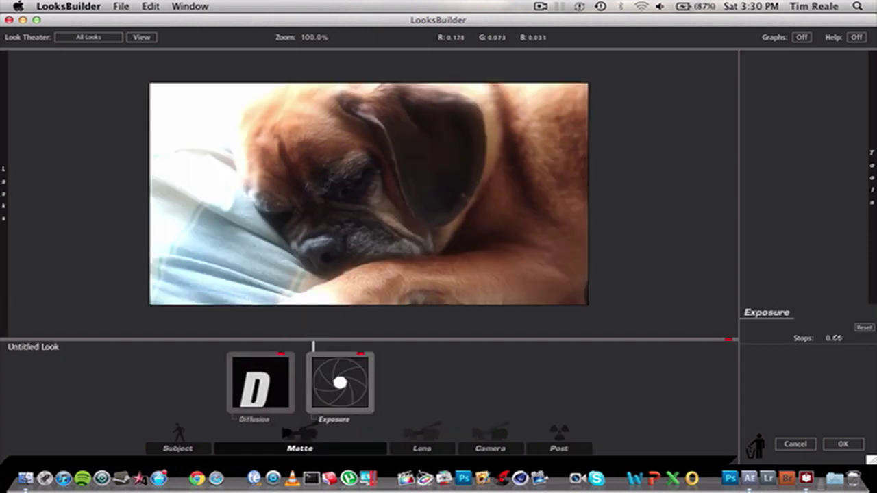
- Set the Exposure tool's Stops value to -0.50
left_click(834, 338)
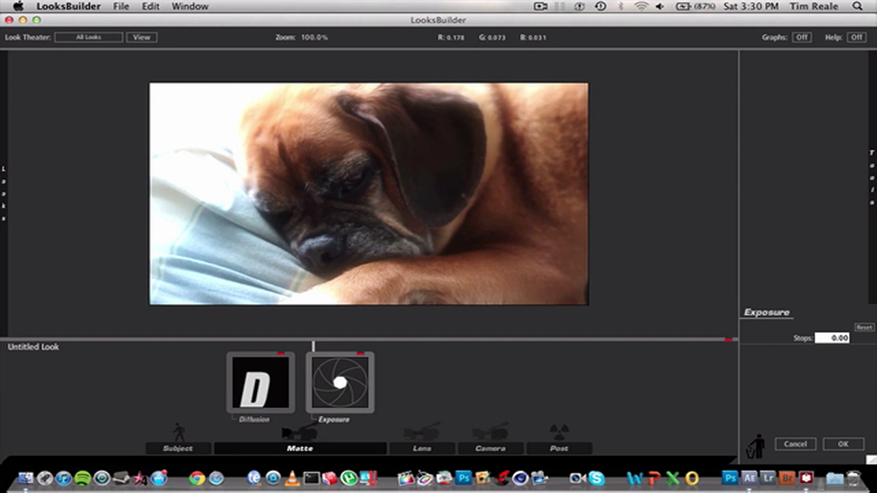
left_click(831, 352)
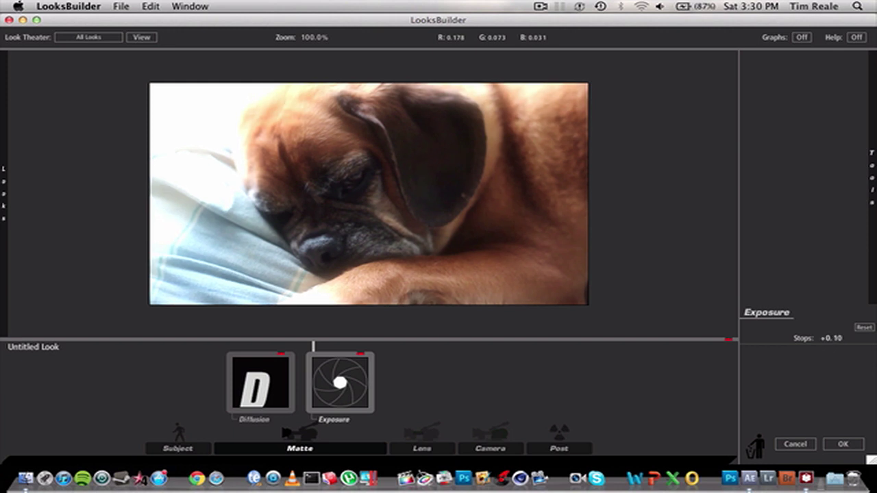
mouse_move(832, 338)
left_mouse_down()
mouse_move(874, 338)
mouse_move(799, 338)
mouse_move(845, 337)
left_mouse_up()
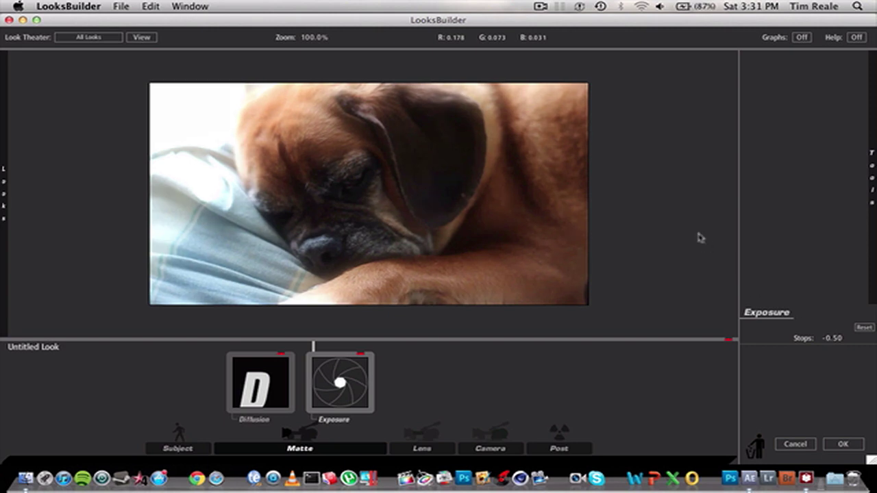
- Accept the Diffusion-plus-Exposure look and scrub the timeline to preview later frames
left_click(835, 446)
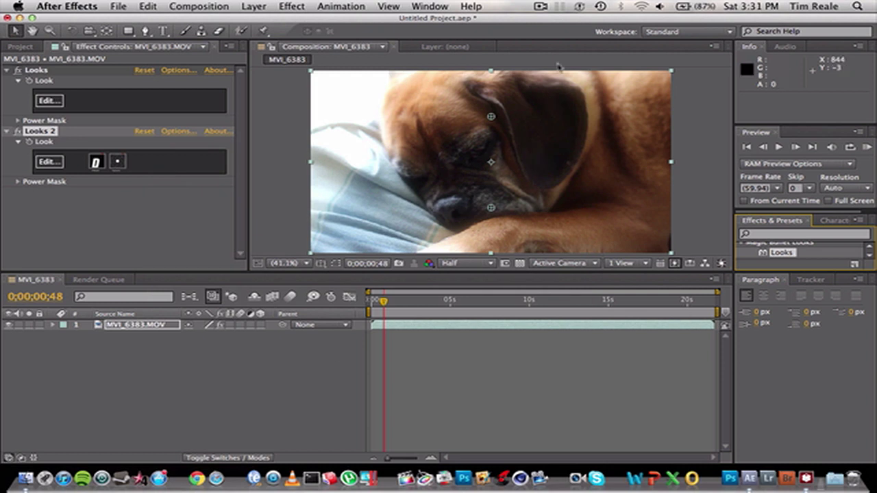
left_click_drag(385, 299, 339, 301)
- Reopen Looks 2 and add a pink-tinted Star Filter to the Matte stage
left_click(41, 162)
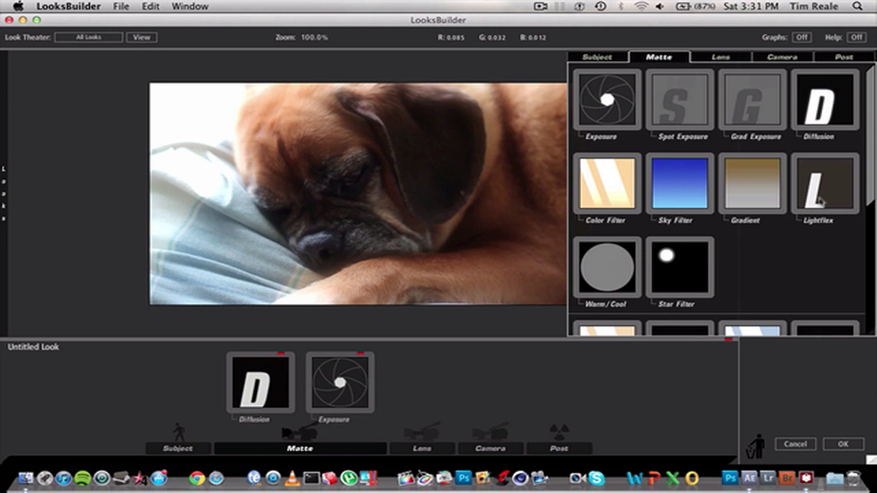
scroll(740, 266, "down", 1)
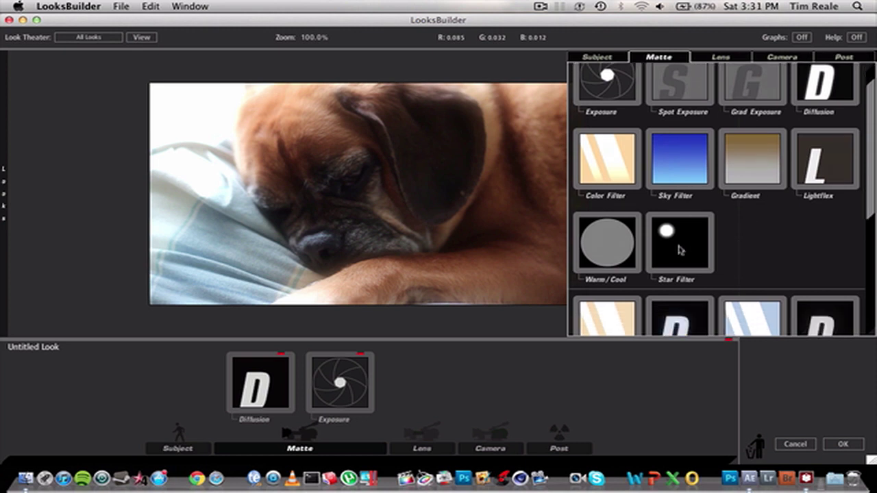
left_click_drag(680, 251, 426, 411)
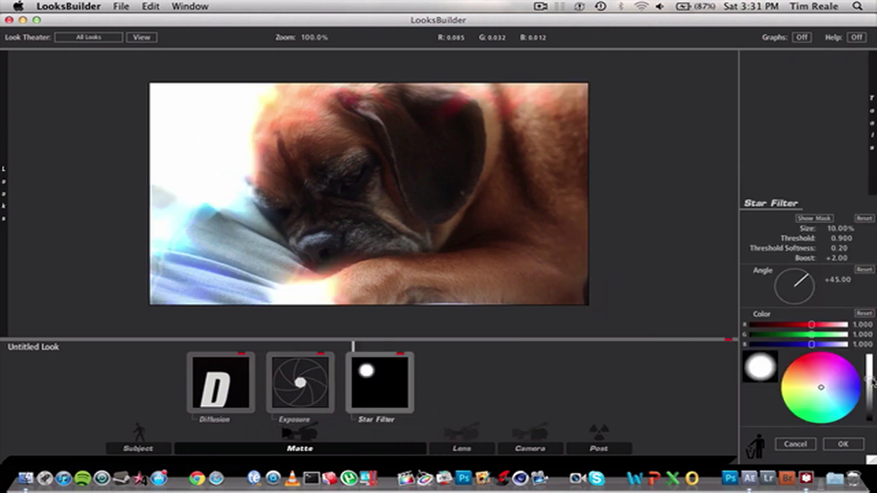
left_click_drag(822, 391, 811, 359)
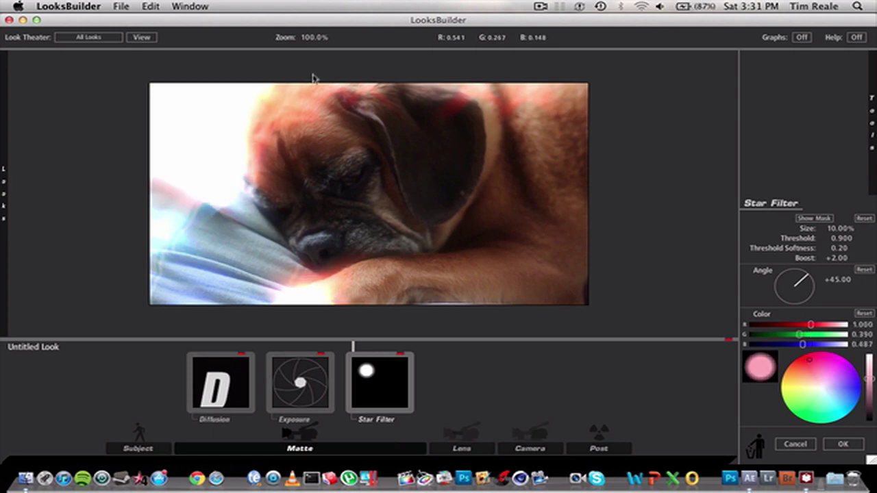
- Apply the look, reopen Looks 2, and browse the Lens, Camera and Subject tools
left_click(821, 445)
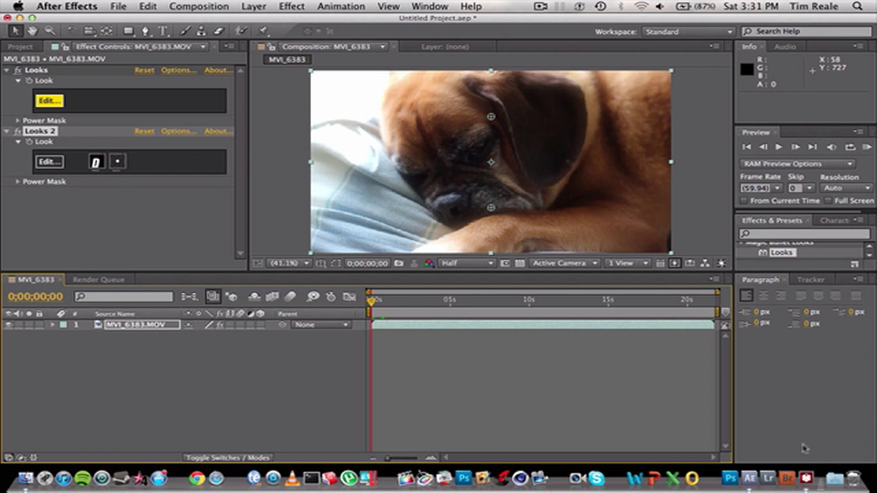
left_click(48, 161)
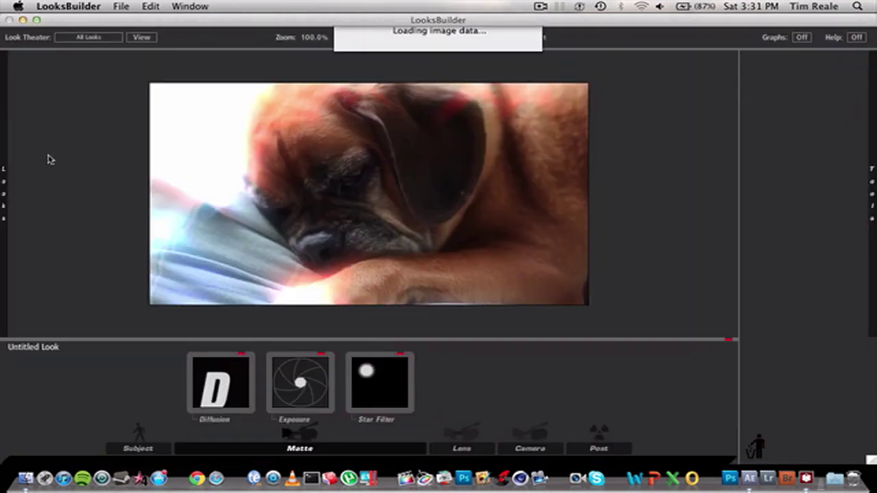
mouse_move(822, 144)
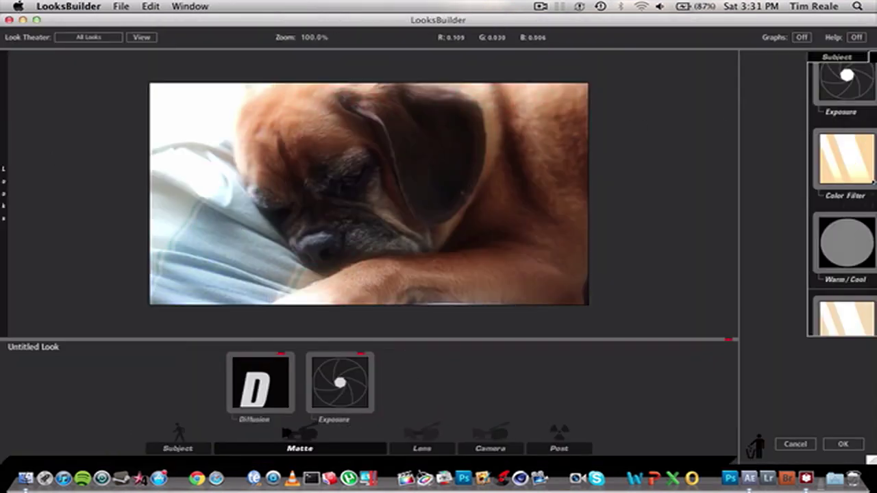
left_click(723, 60)
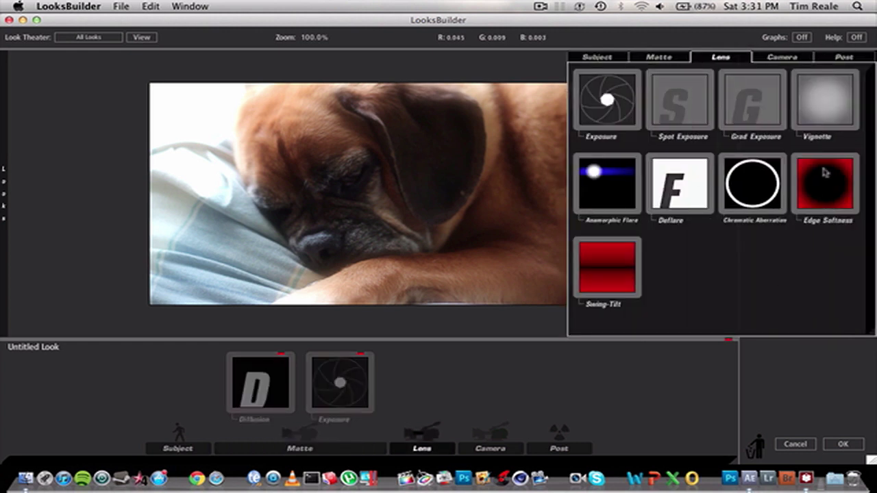
left_click(795, 61)
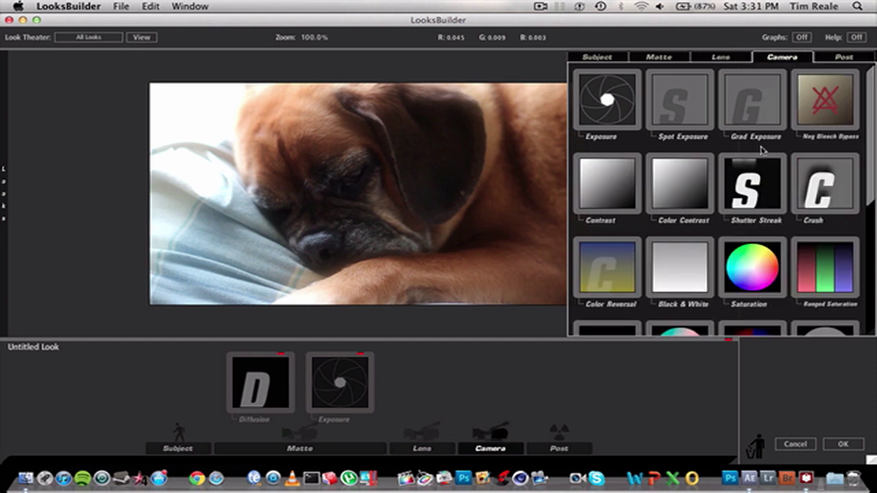
scroll(754, 172, "down", 5)
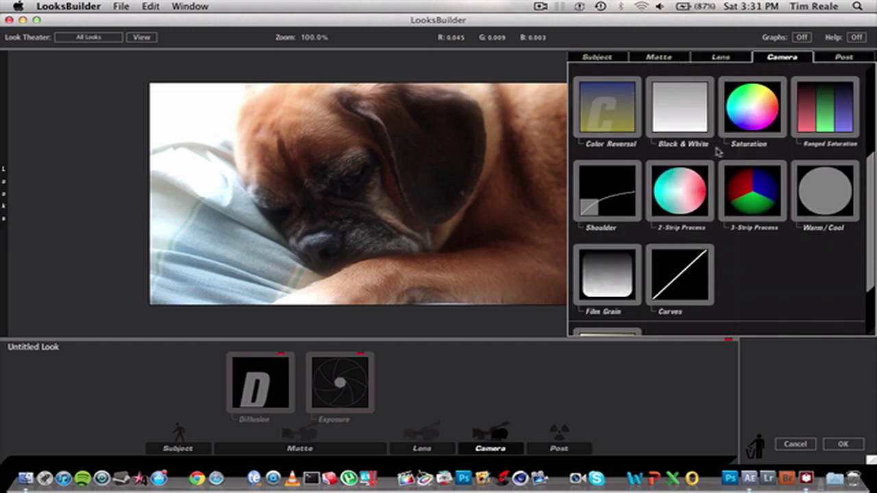
left_click(608, 61)
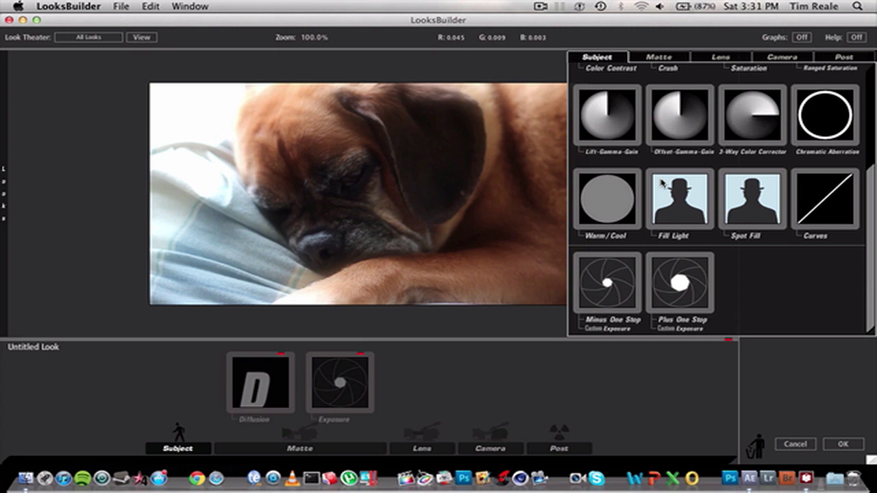
scroll(662, 182, "up", 4)
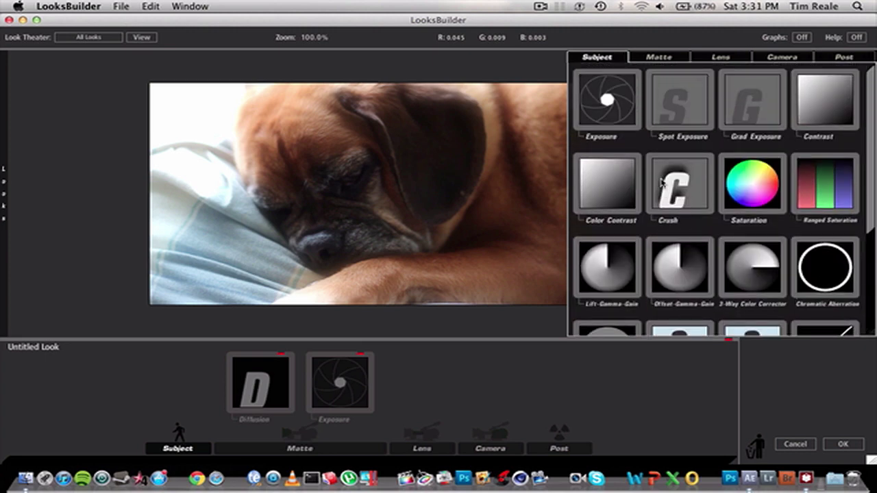
- Trial a Saturation tool with teal and magenta balance tweaks in Post, then cancel
left_click_drag(740, 196, 174, 411)
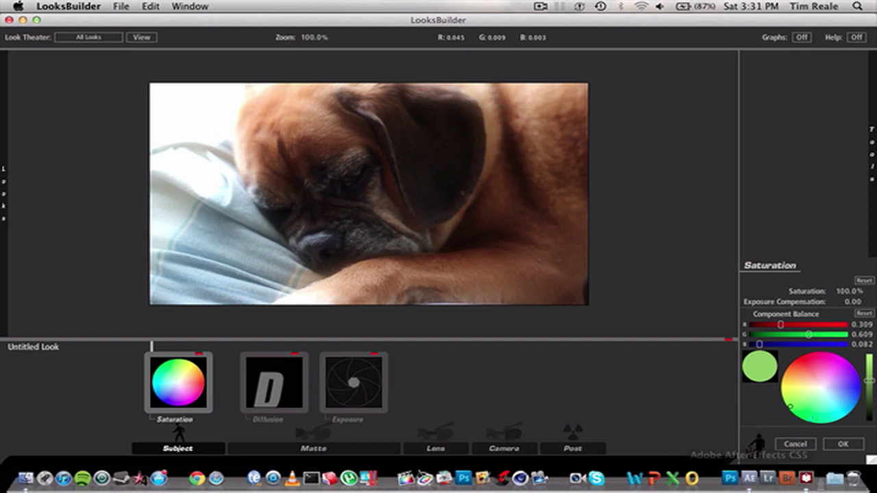
left_click_drag(817, 385, 856, 369)
left_click_drag(808, 344, 752, 346)
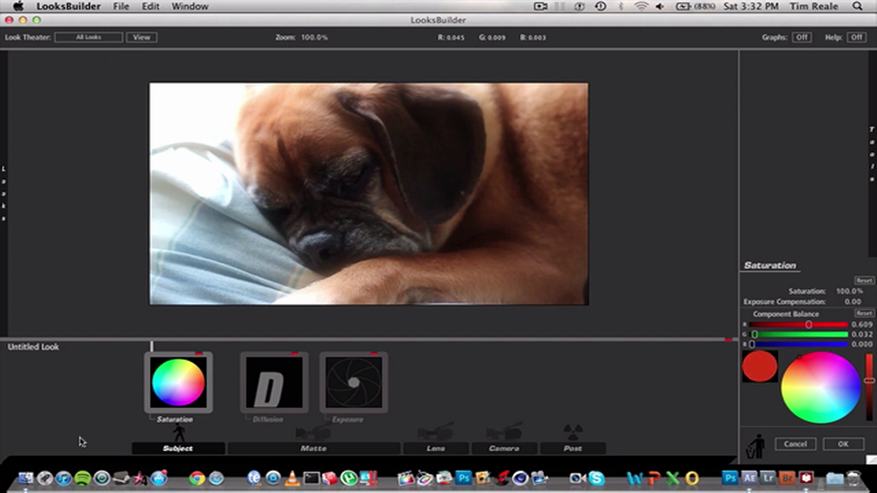
left_click_drag(173, 388, 592, 401)
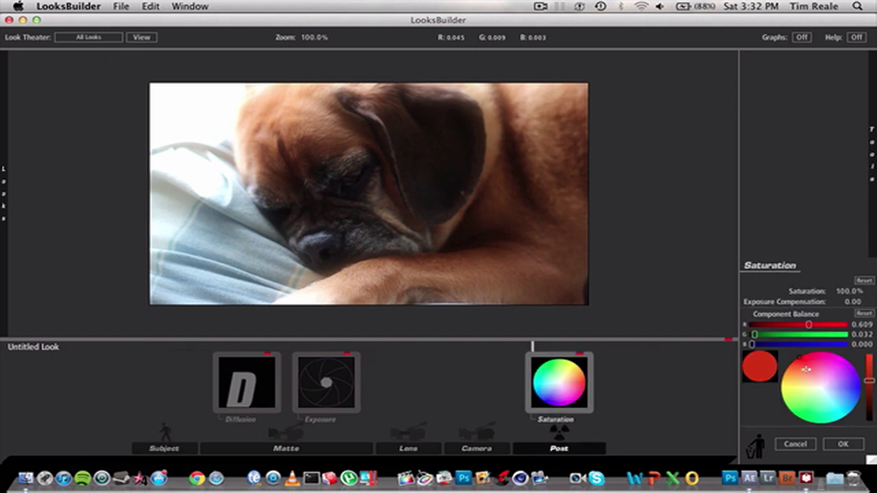
left_click_drag(806, 370, 837, 410)
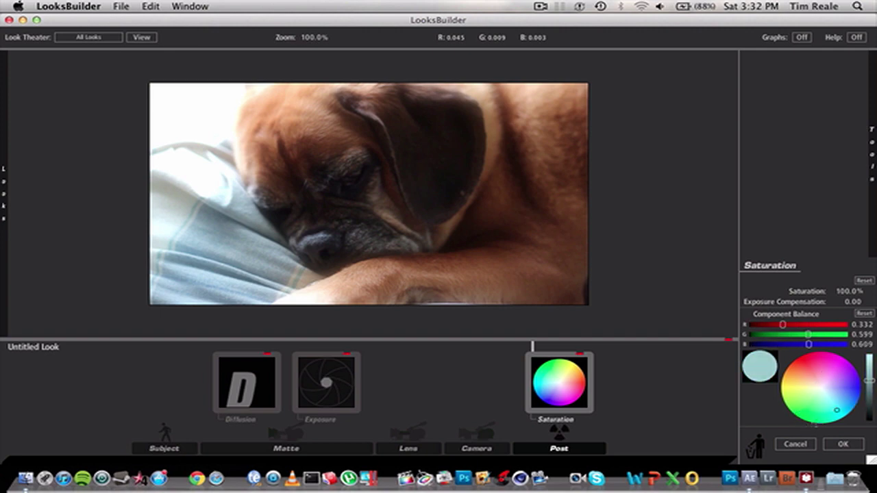
left_click(796, 444)
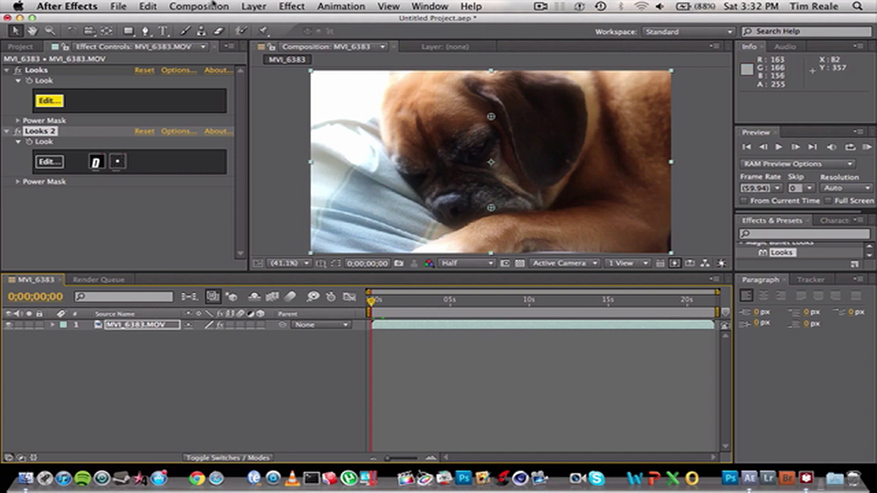
- Add MVI_6383 to the Render Queue with output file MVI_6383_1.mov
left_click(291, 6)
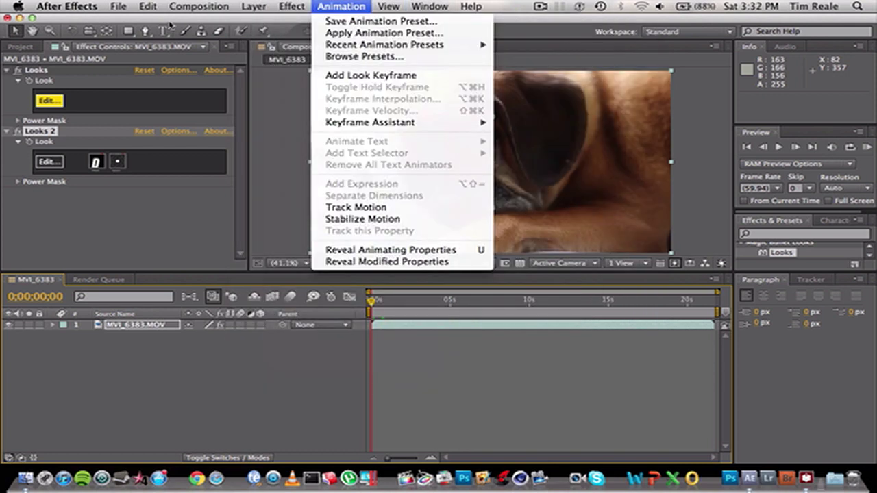
mouse_move(191, 6)
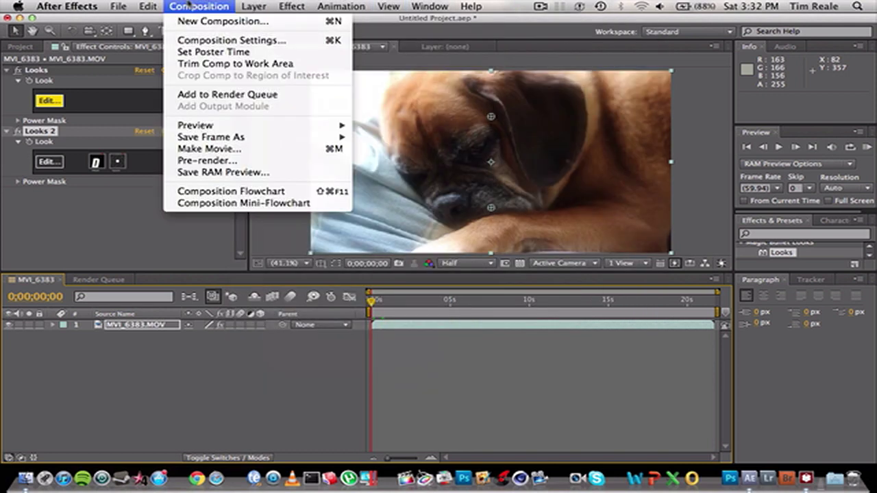
left_click(218, 95)
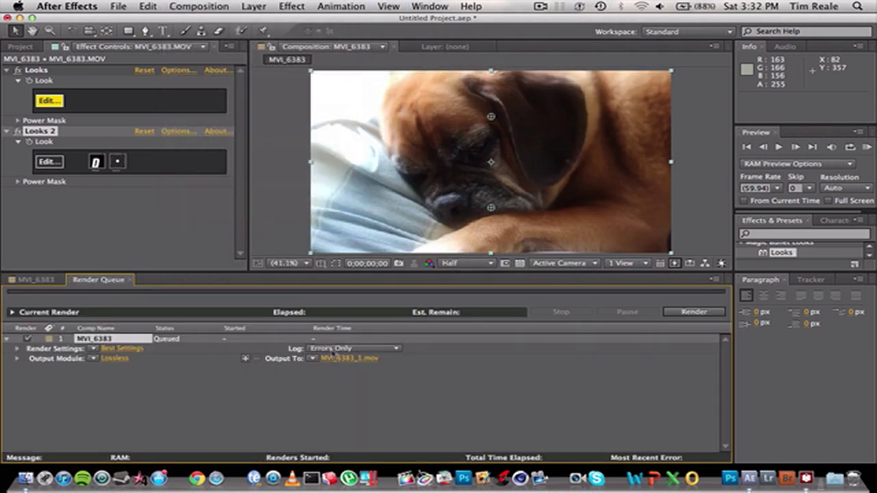
left_click(337, 360)
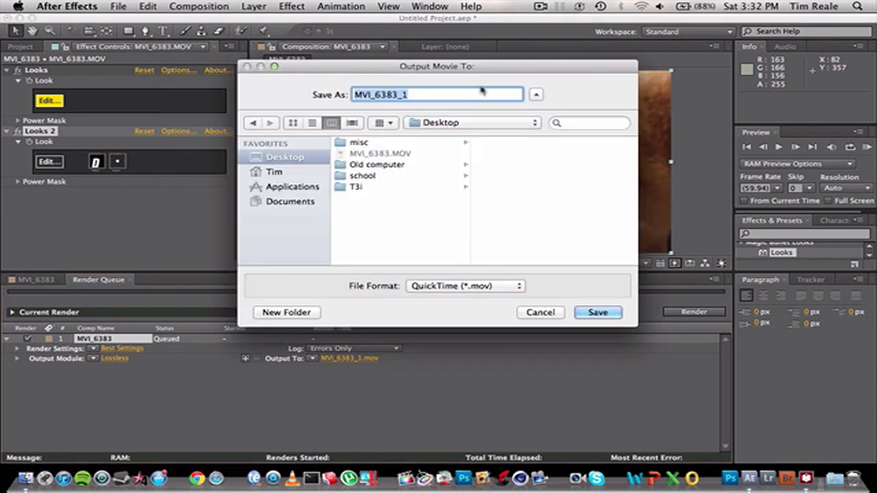
left_click(558, 314)
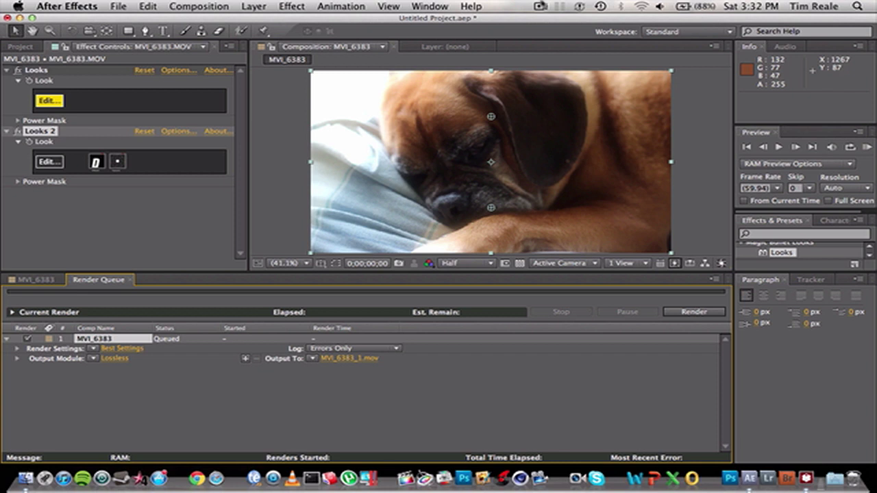
left_click(540, 6)
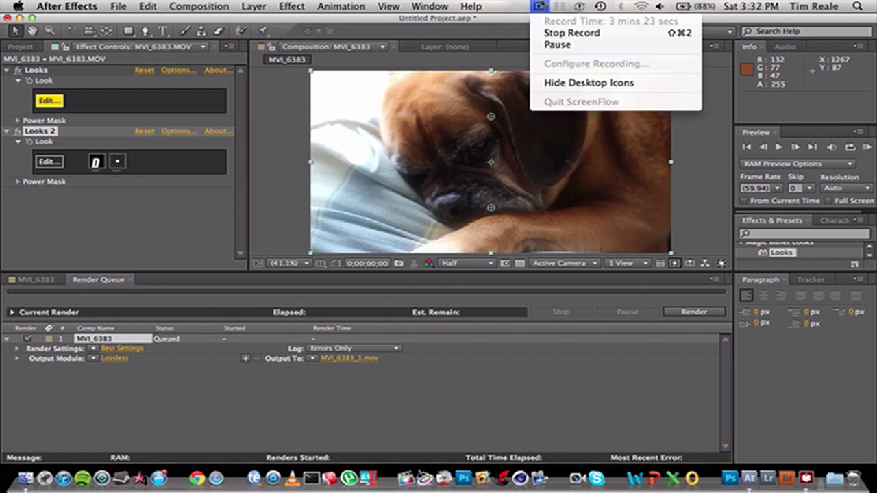